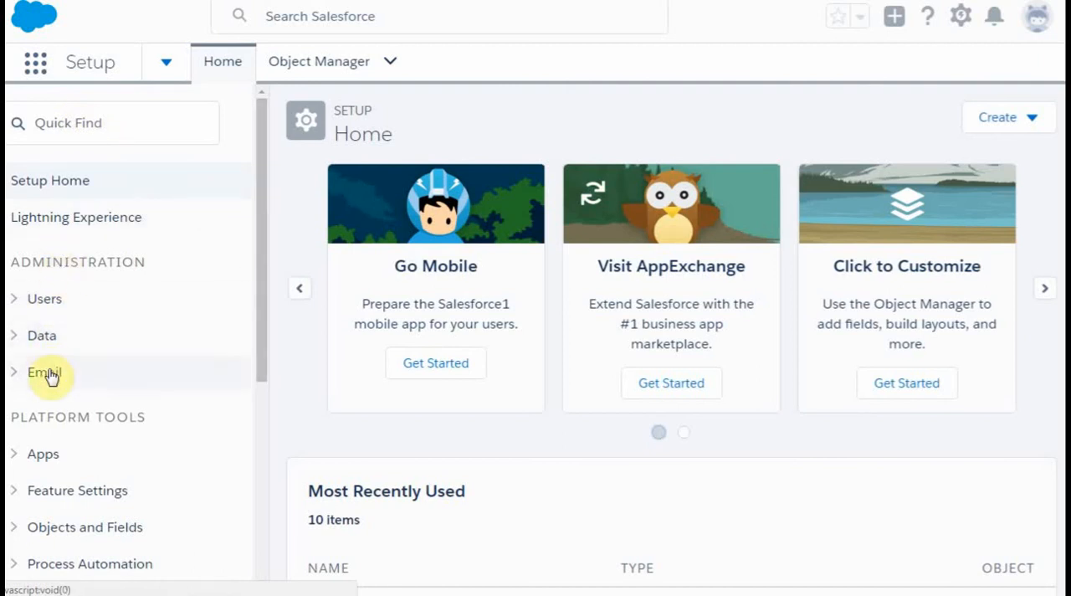
# - Open the organization's list of letterheads in the email administration settings, passing the introductory page
pyautogui.click(52, 373)
pyautogui.moveTo(264, 233); pyautogui.dragTo(242, 355)
pyautogui.click(84, 390)
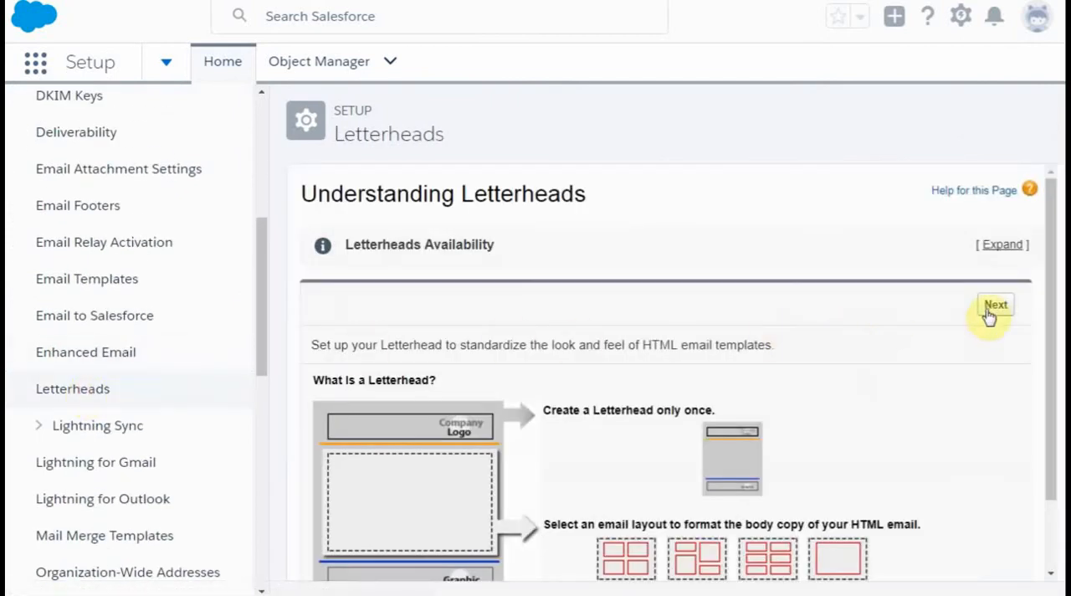
pyautogui.click(991, 309)
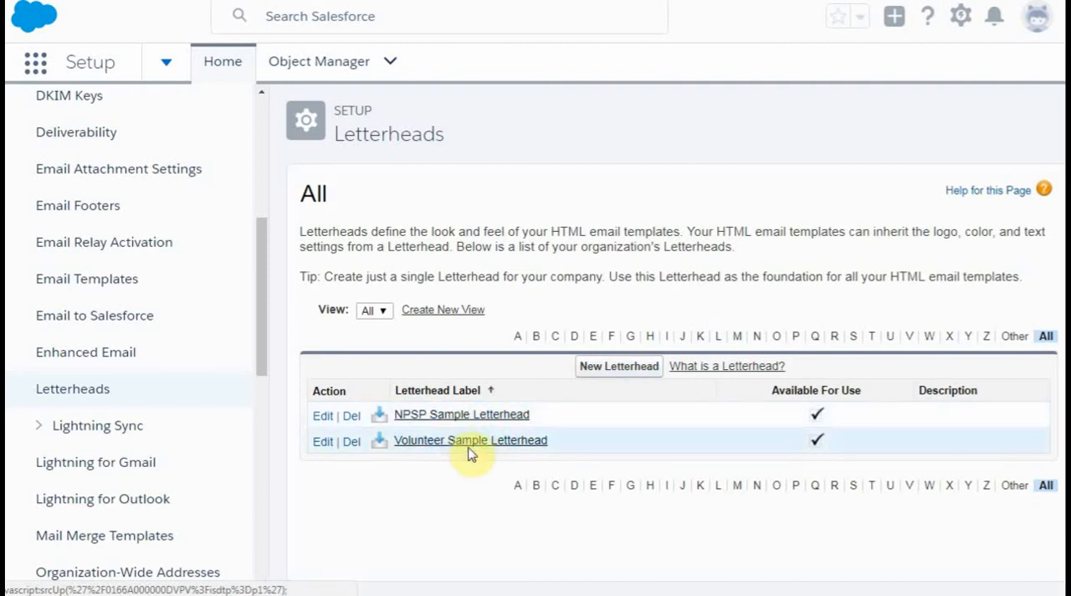
# - Create a letterhead labelled Force501 Letterhead, mark it as available for use, and save its properties
pyautogui.click(603, 369)
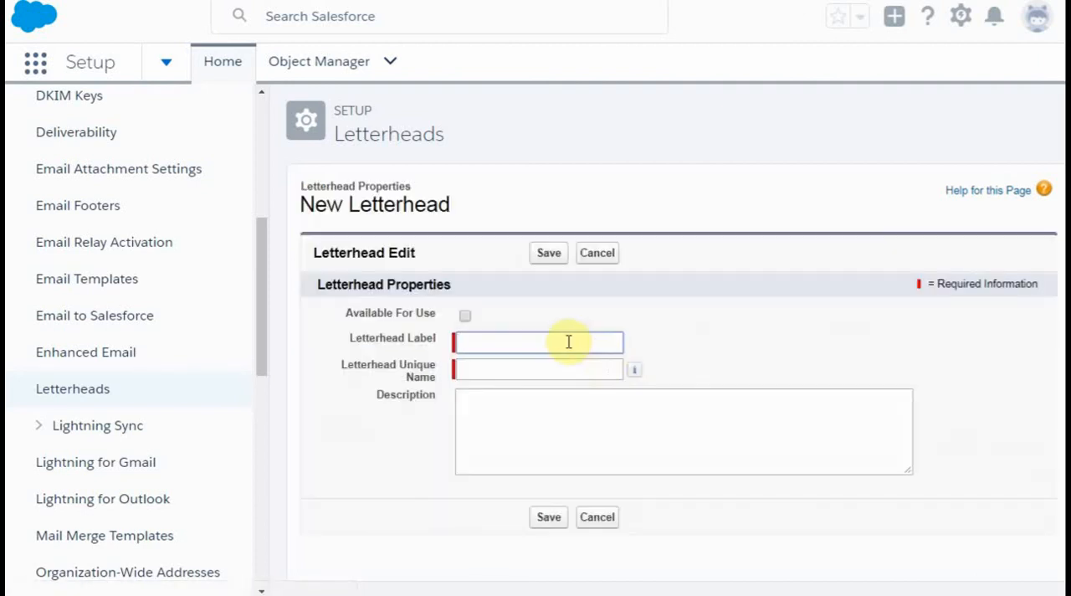
pyautogui.click(569, 341)
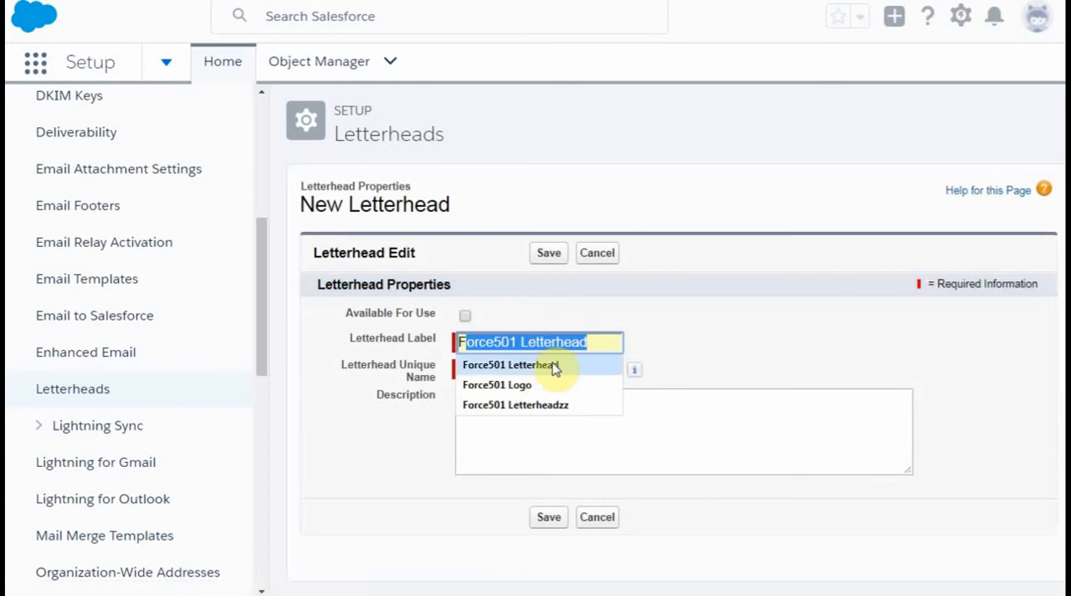
pyautogui.click(545, 366)
pyautogui.click(545, 369)
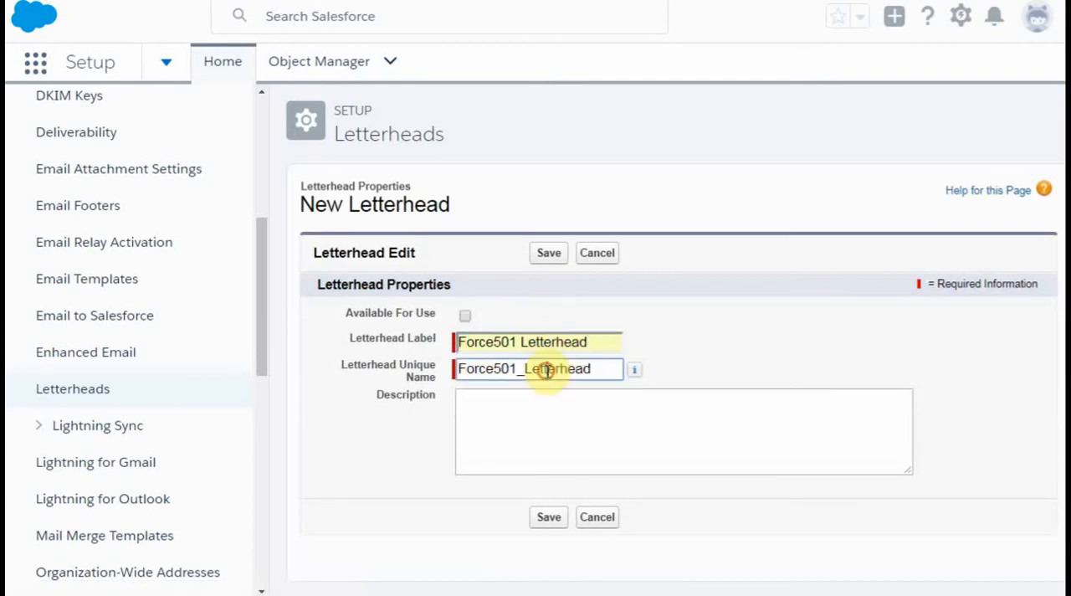
pyautogui.click(465, 318)
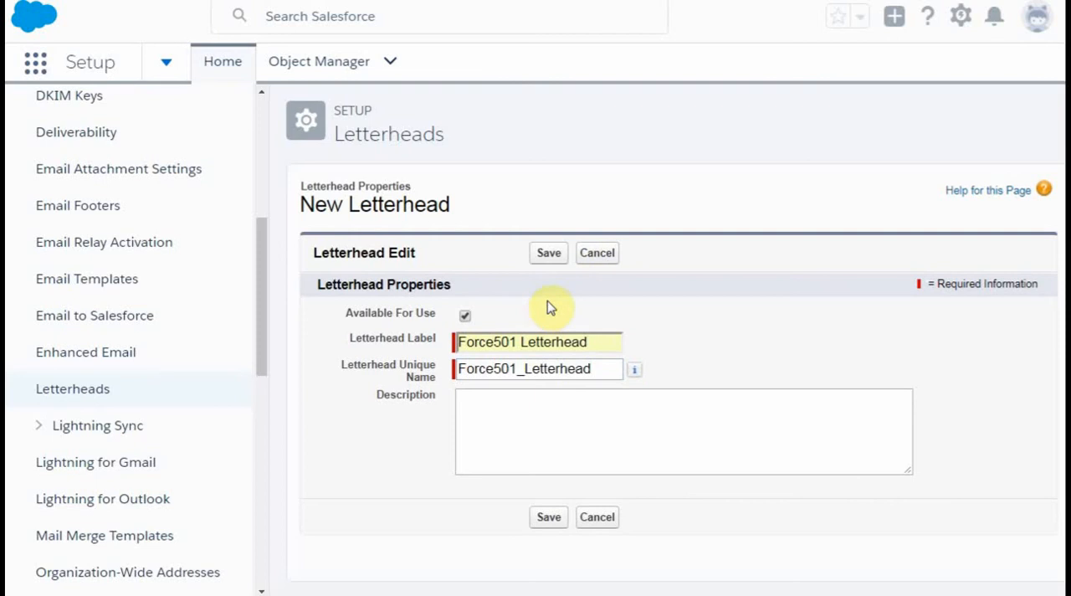
pyautogui.click(540, 258)
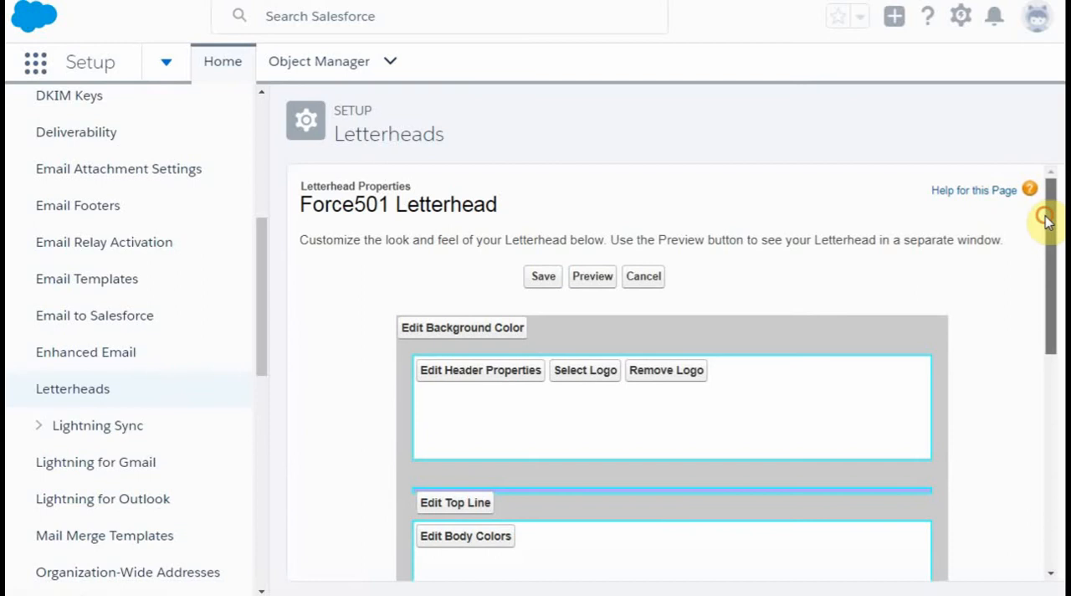
# - Browse the Volunteers Documents and NPSP Documents folders for a logo for the letterhead's footer
pyautogui.moveTo(1046, 219); pyautogui.dragTo(971, 450)
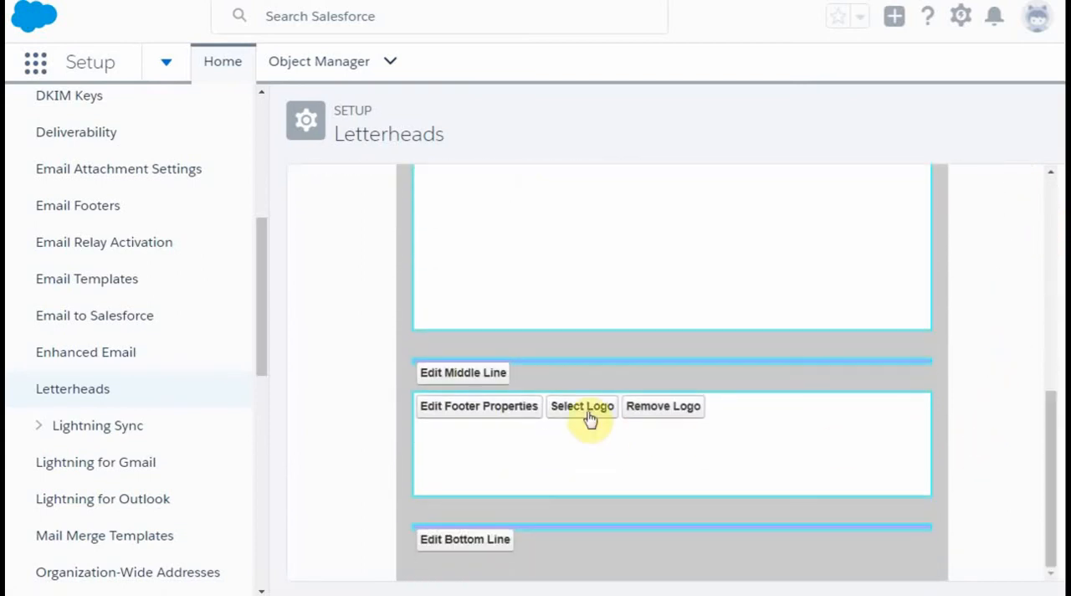
pyautogui.click(566, 409)
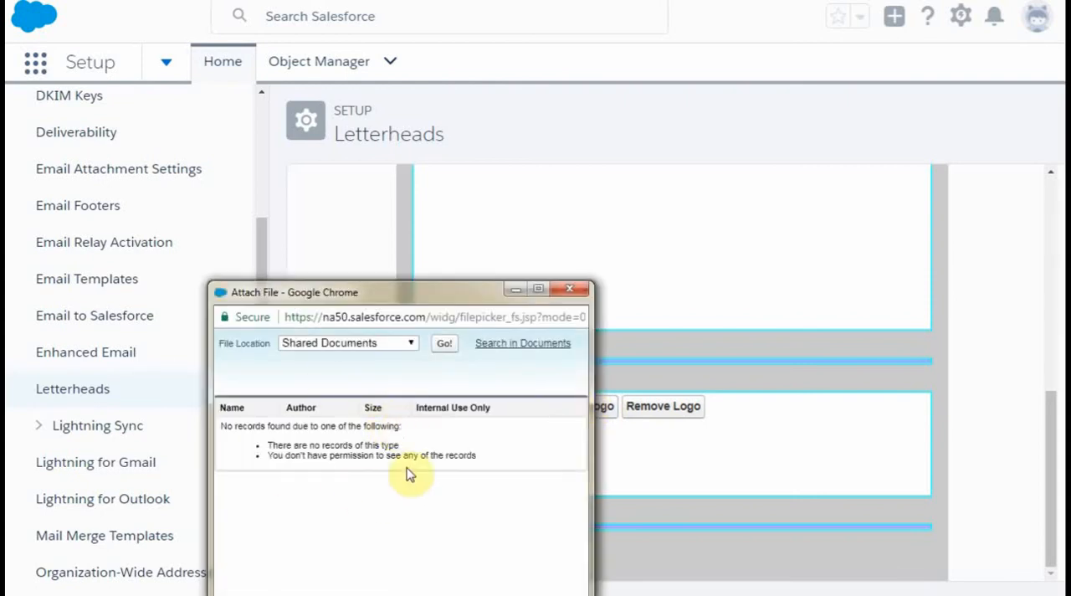
pyautogui.click(413, 344)
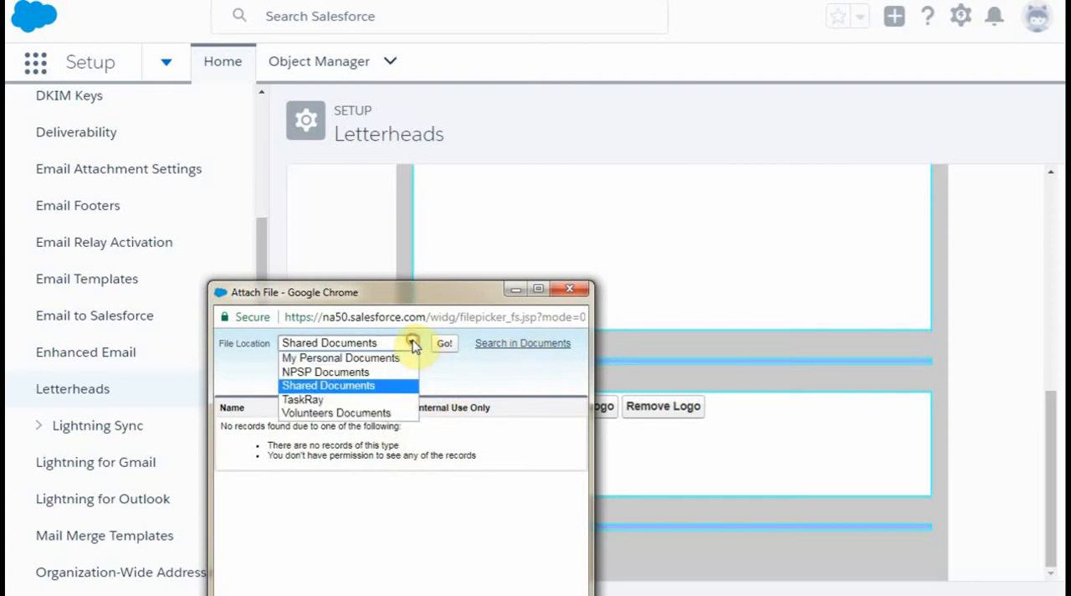
pyautogui.click(369, 416)
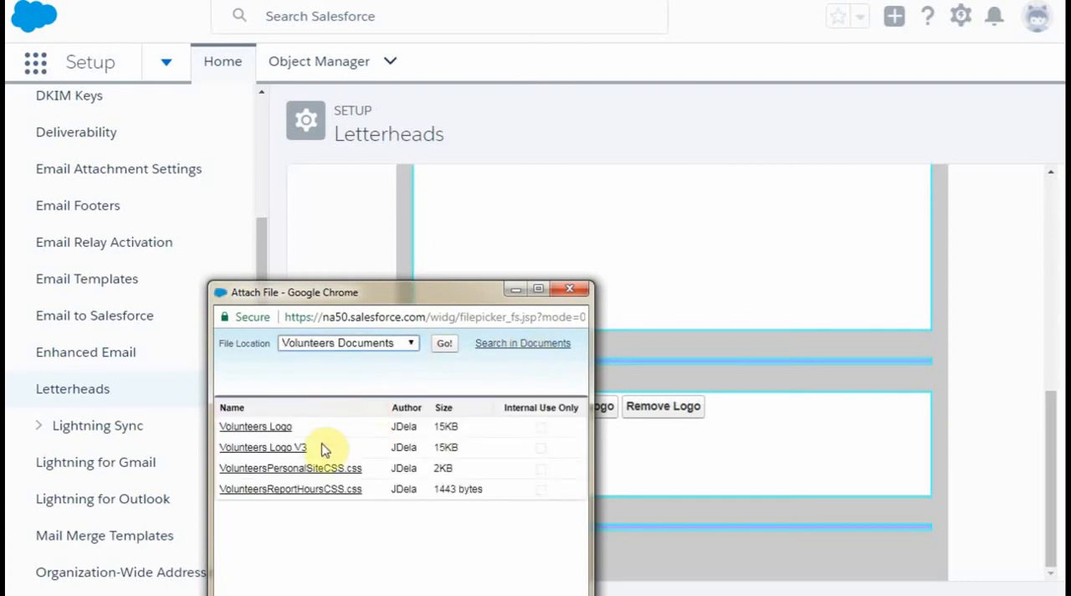
pyautogui.click(413, 344)
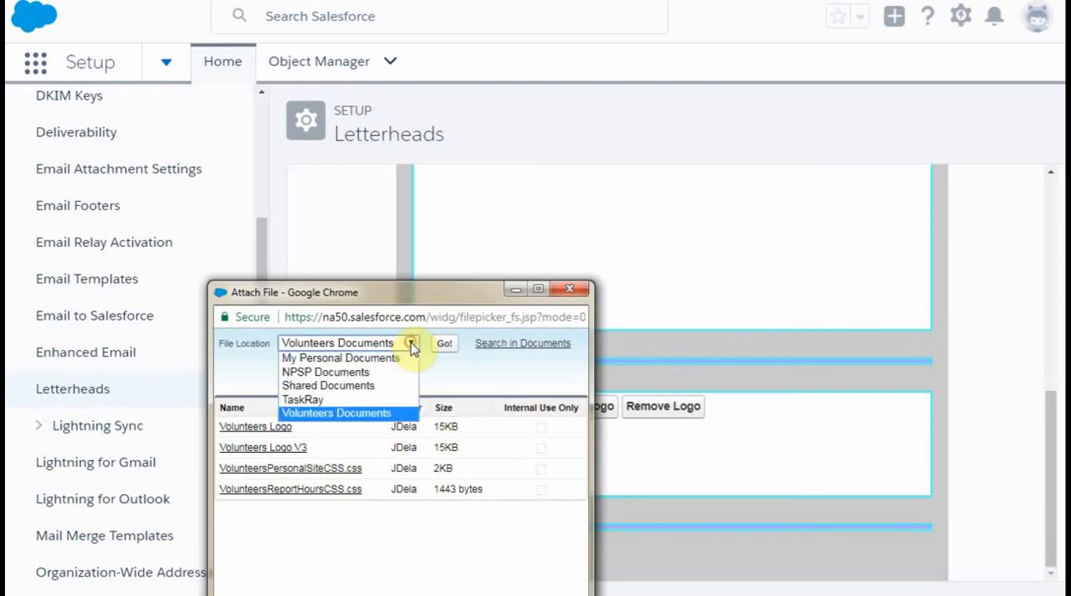
pyautogui.click(370, 374)
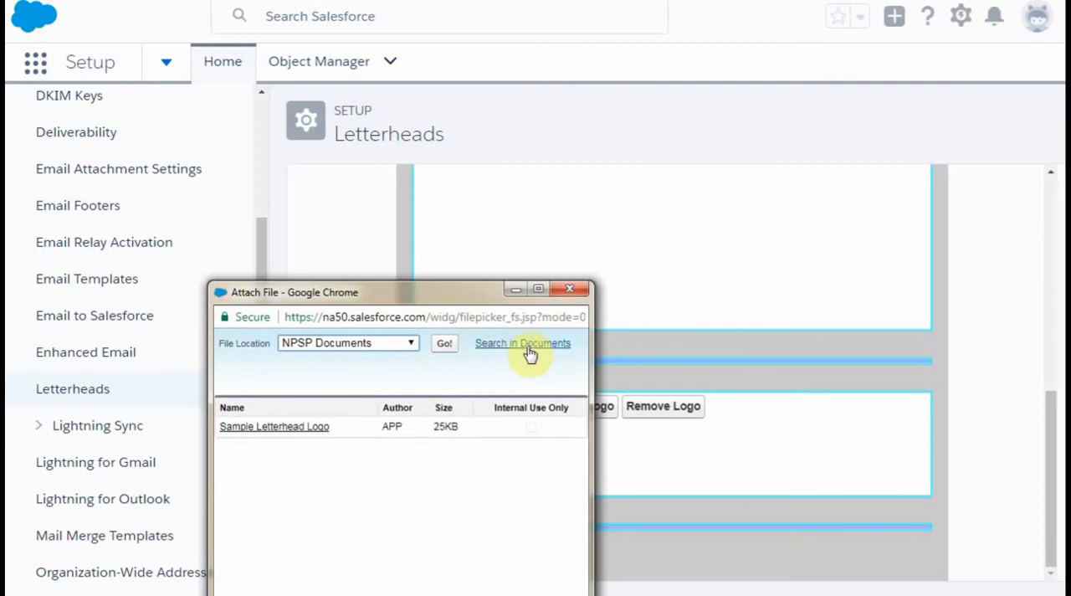
# - Look through the App Launcher's full list of items for Documents and close it
pyautogui.click(30, 69)
pyautogui.click(28, 67)
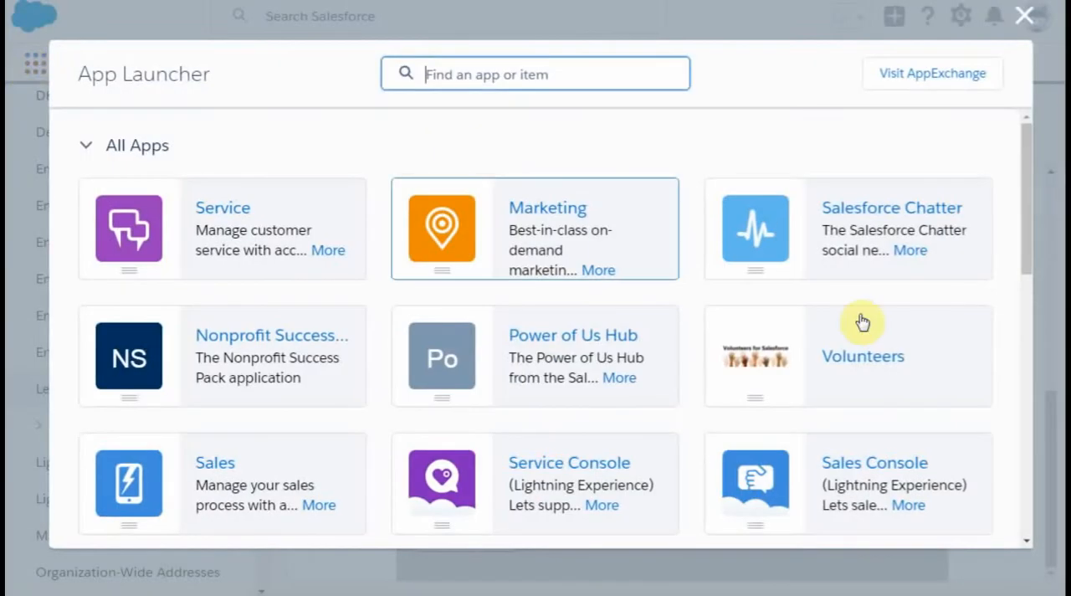
pyautogui.moveTo(1027, 219); pyautogui.dragTo(1004, 406)
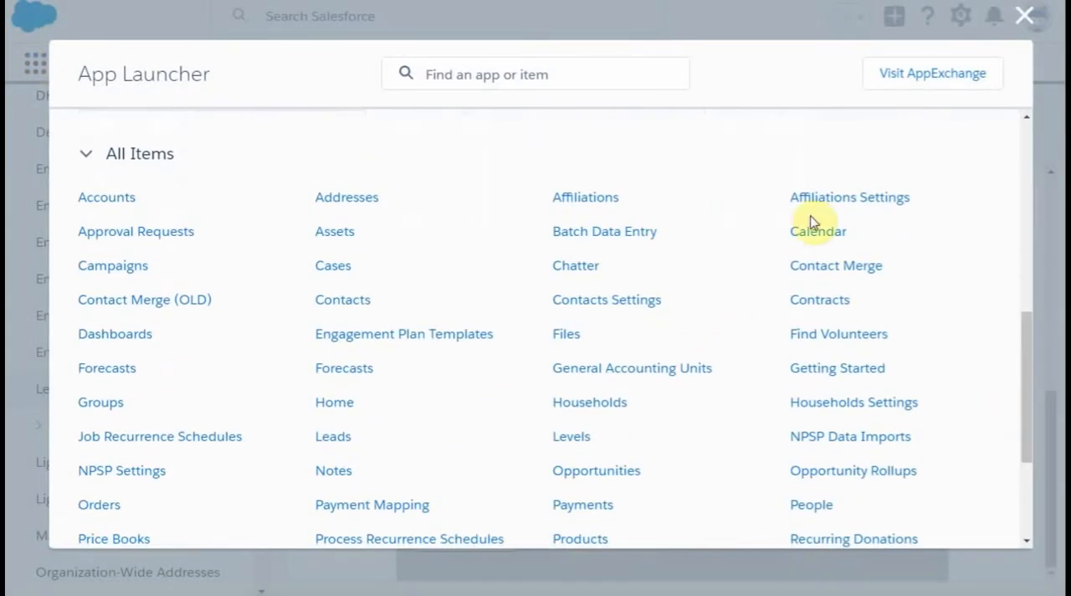
pyautogui.click(1022, 24)
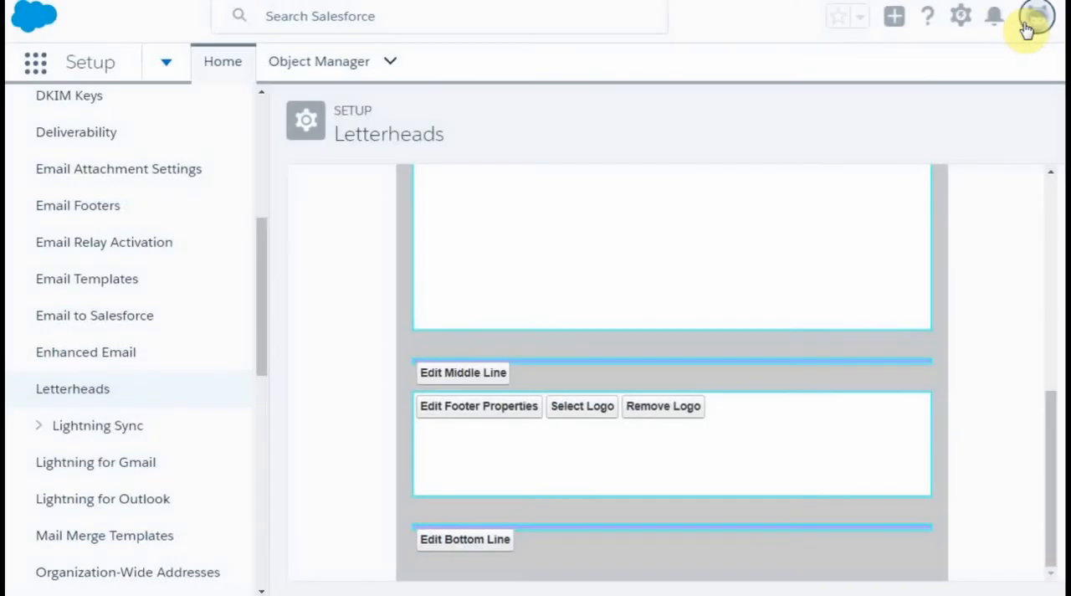
# - Switch to Salesforce Classic and open the Documents home page from the list of all tabs
pyautogui.click(1037, 27)
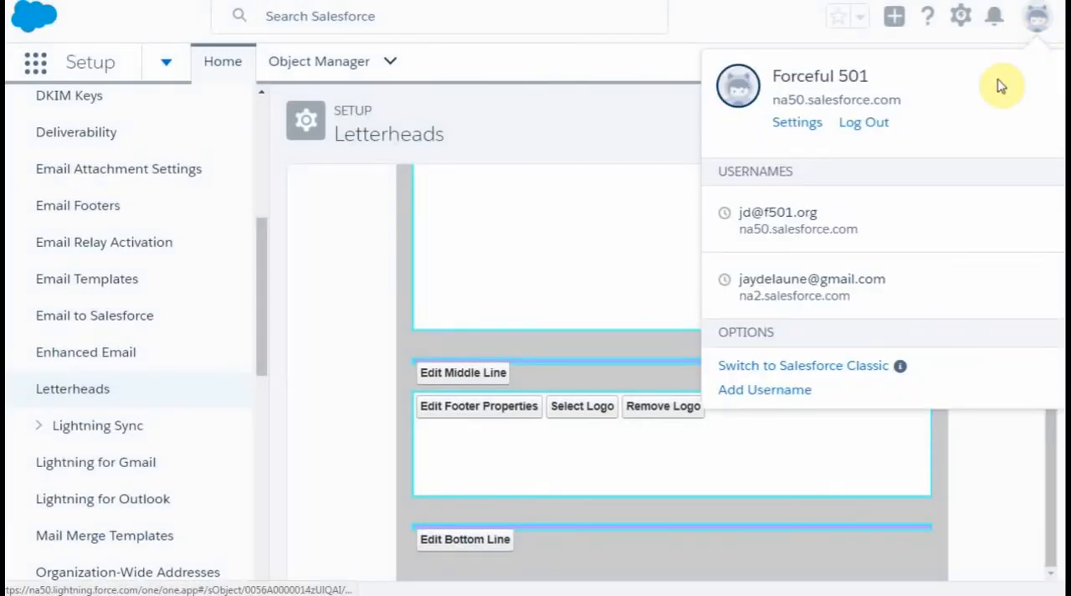
pyautogui.click(832, 365)
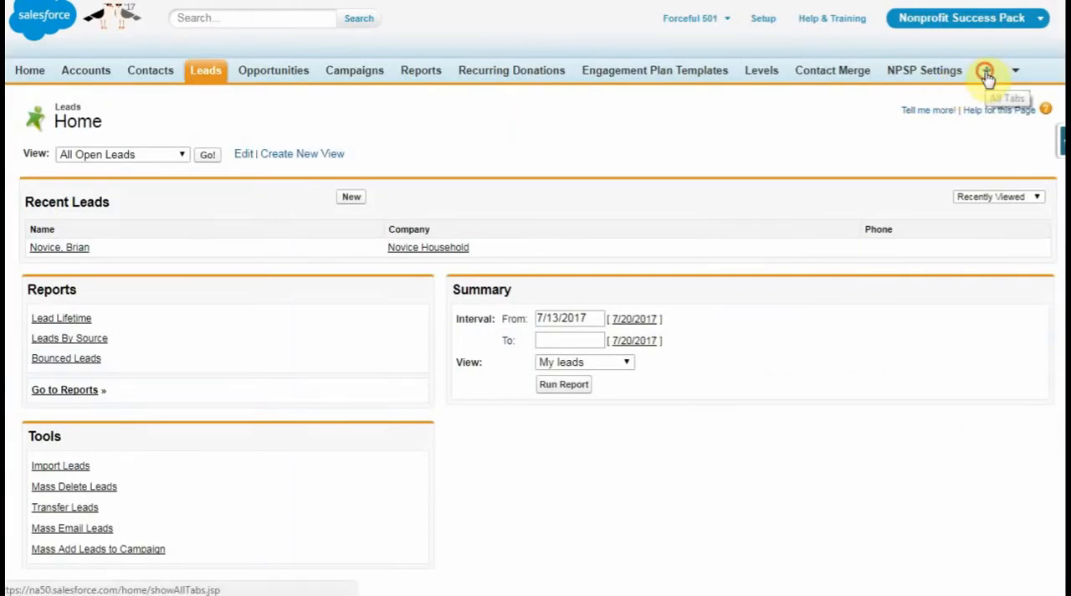
pyautogui.click(988, 72)
pyautogui.scroll(-1, 149, 484)
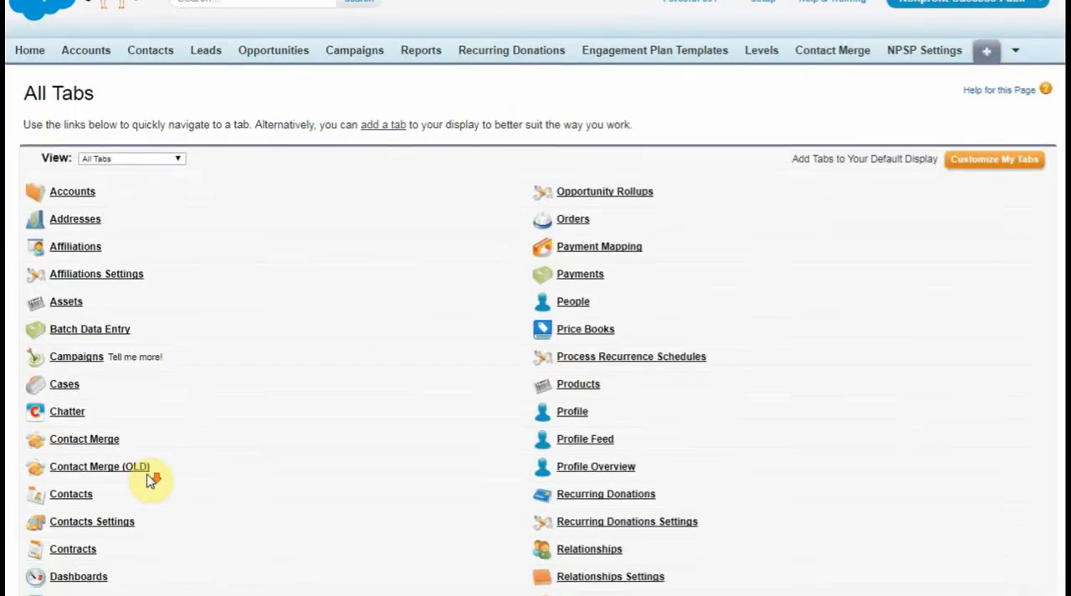
pyautogui.click(77, 571)
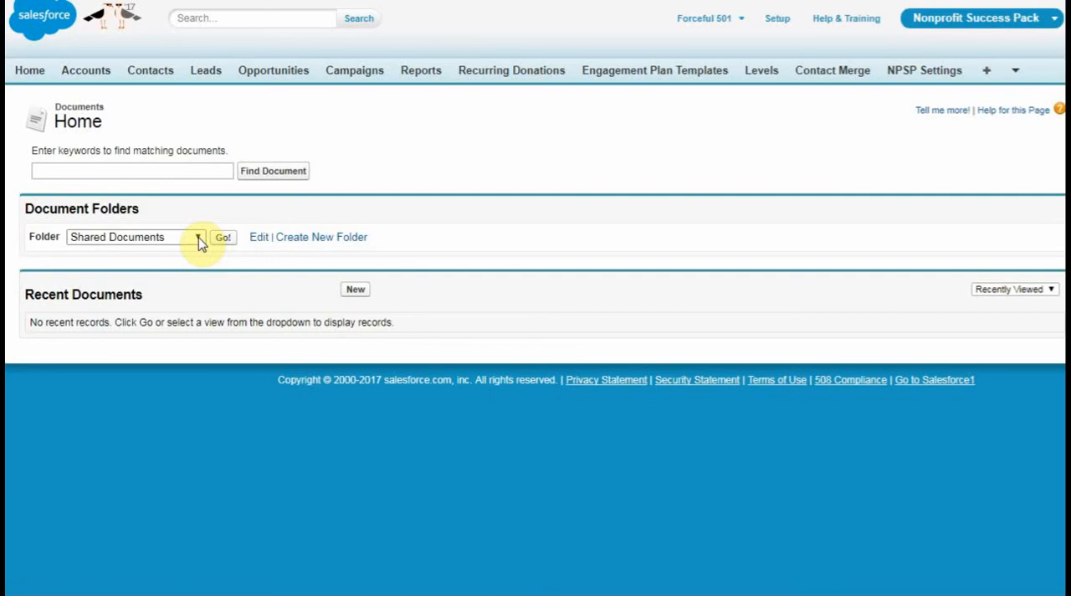
# - Check the contents of the NPSP Documents folder and open the Shared Documents folder
pyautogui.click(199, 241)
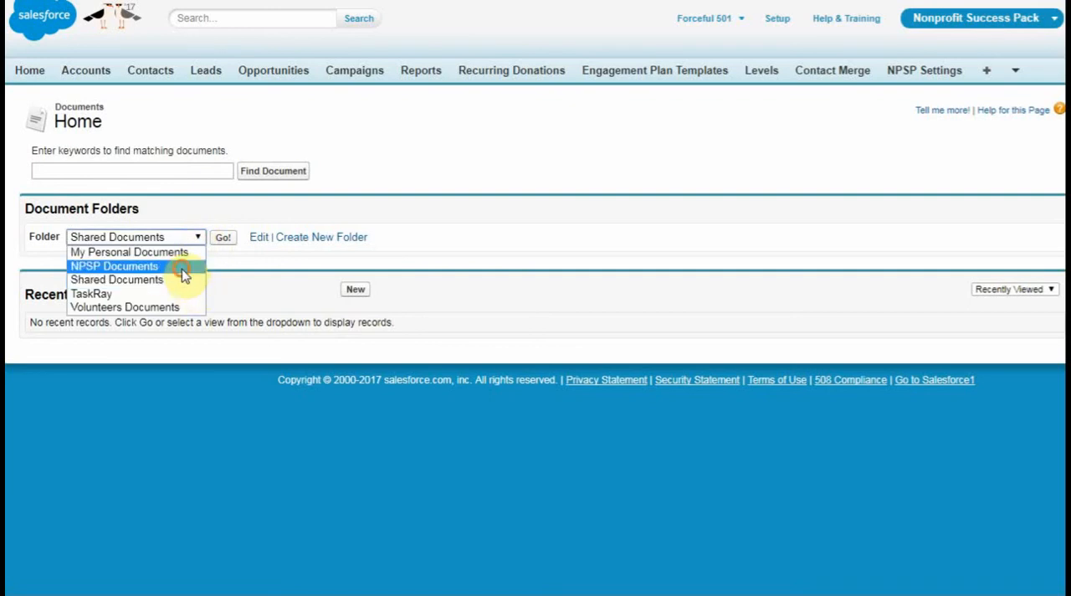
pyautogui.click(180, 267)
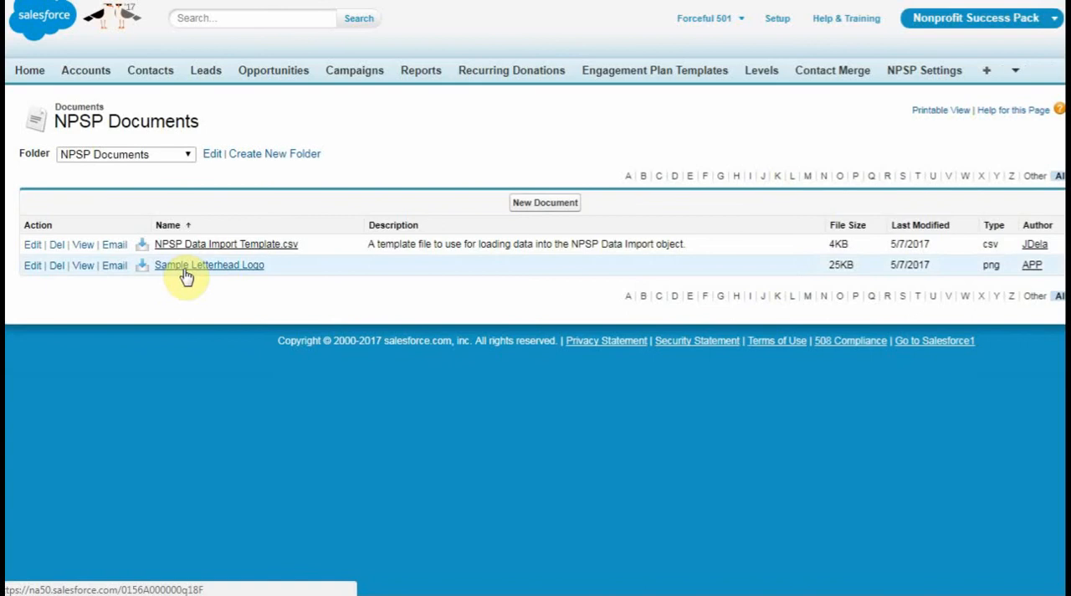
pyautogui.click(190, 155)
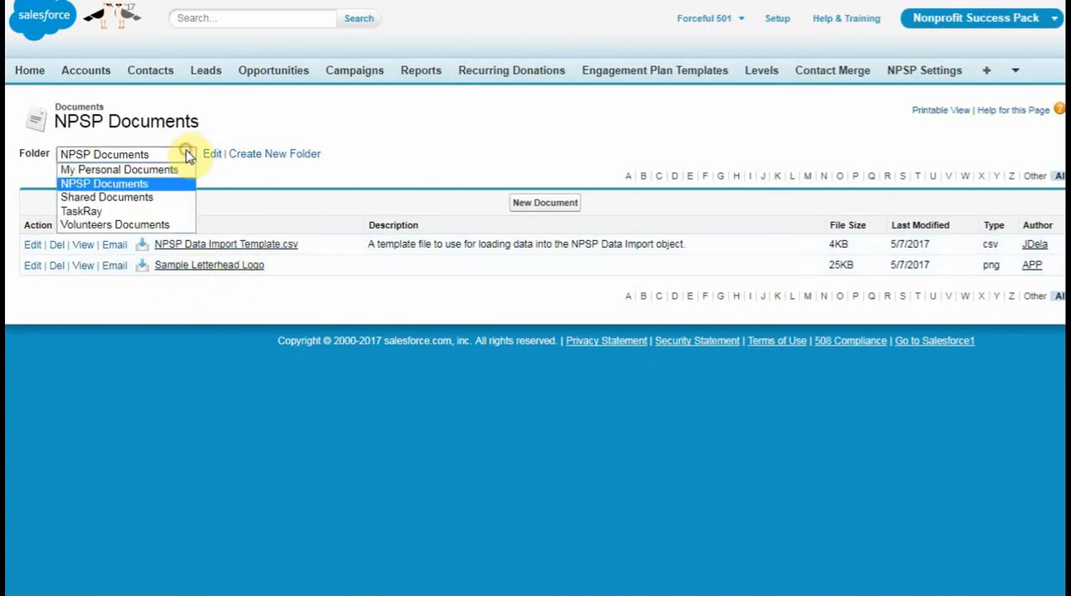
pyautogui.click(169, 199)
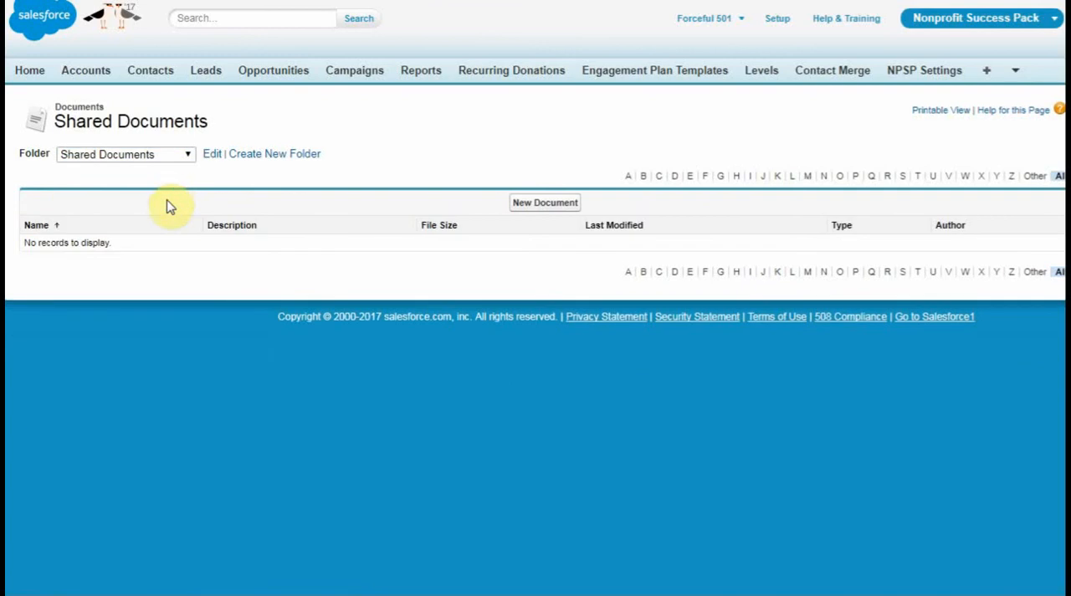
# - Start a new document named Force501 Logo1 in Shared Documents and mark it as an externally available image
pyautogui.click(550, 205)
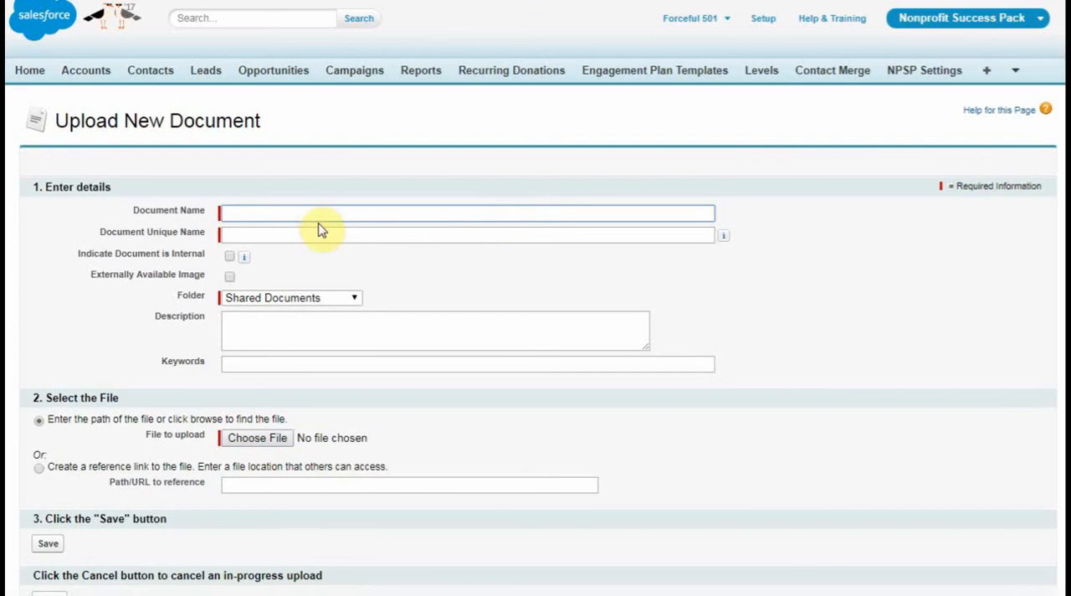
pyautogui.click(318, 217)
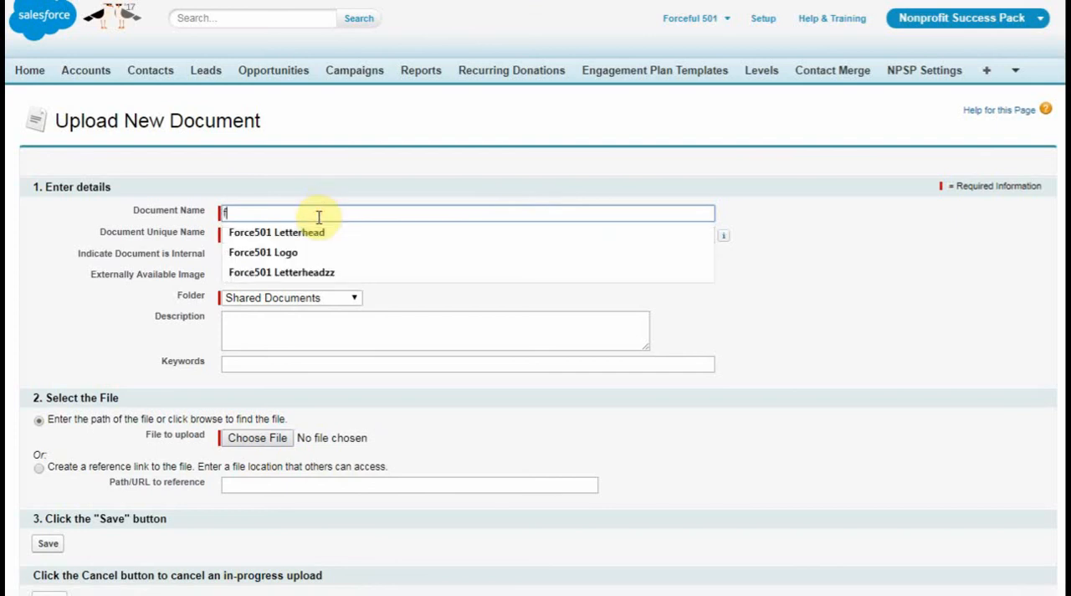
pyautogui.click(304, 251)
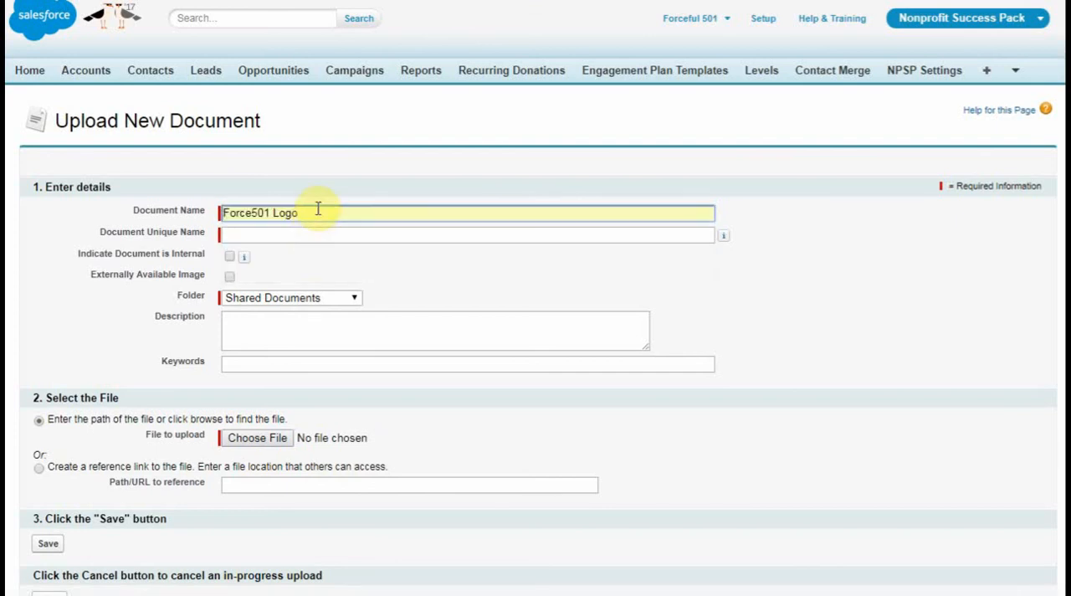
pyautogui.write('1')
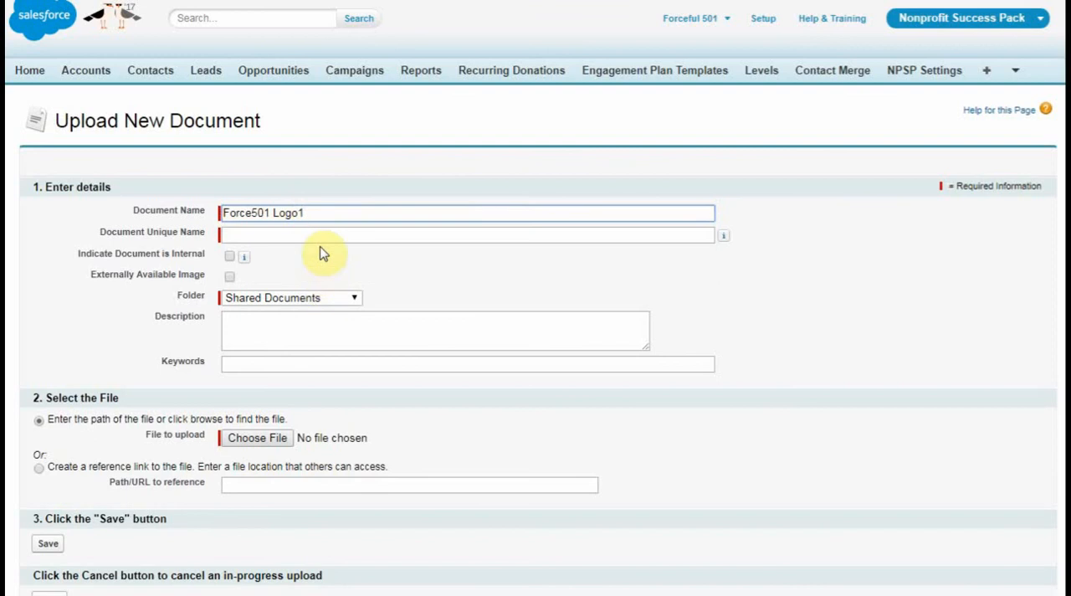
pyautogui.click(316, 236)
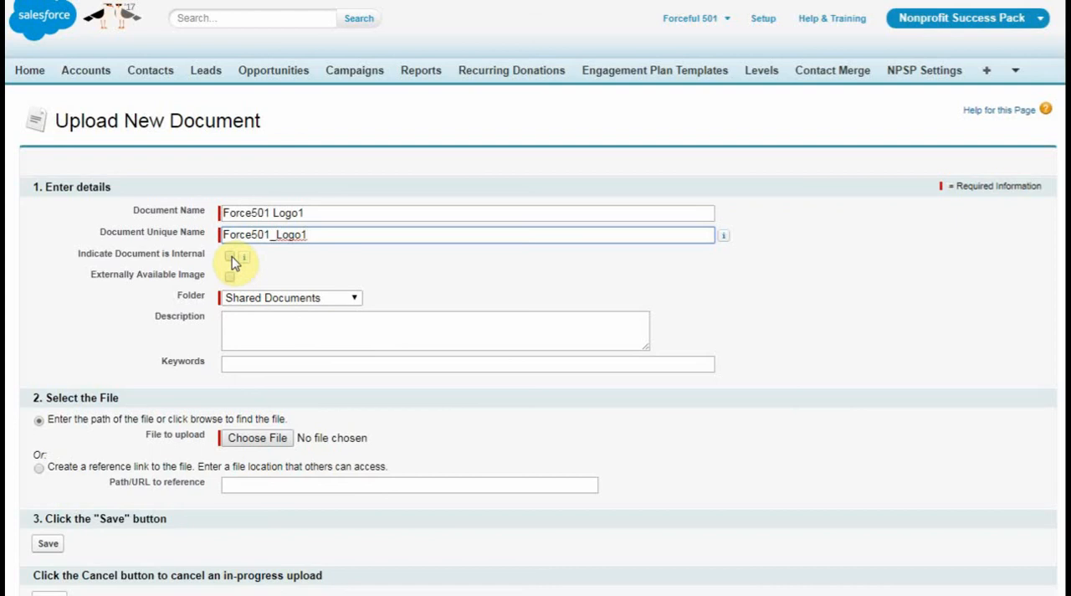
pyautogui.moveTo(247, 263)
pyautogui.click(228, 277)
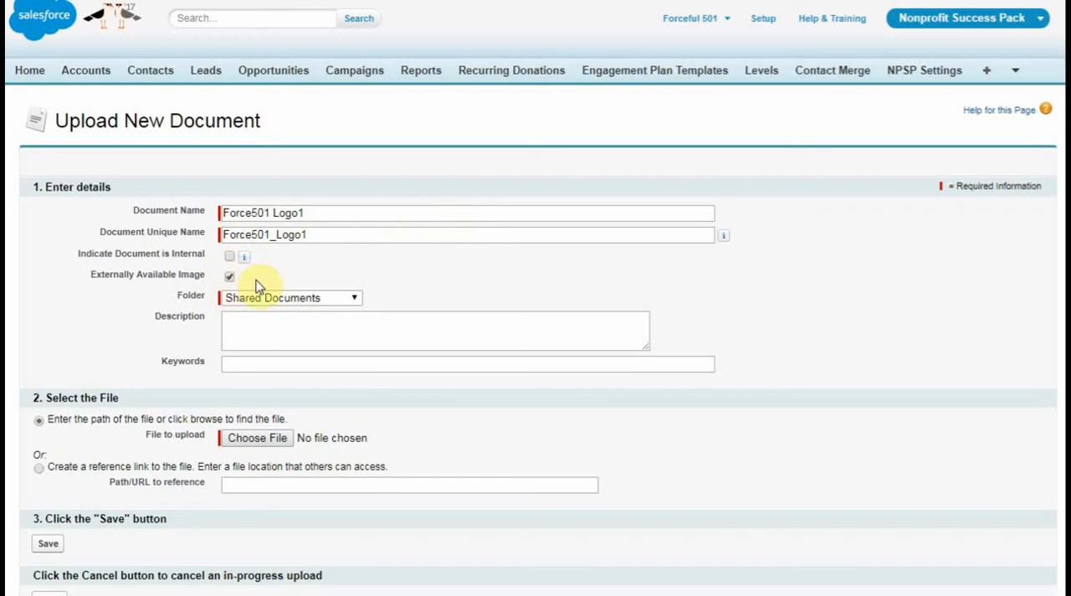
pyautogui.click(322, 299)
pyautogui.click(322, 300)
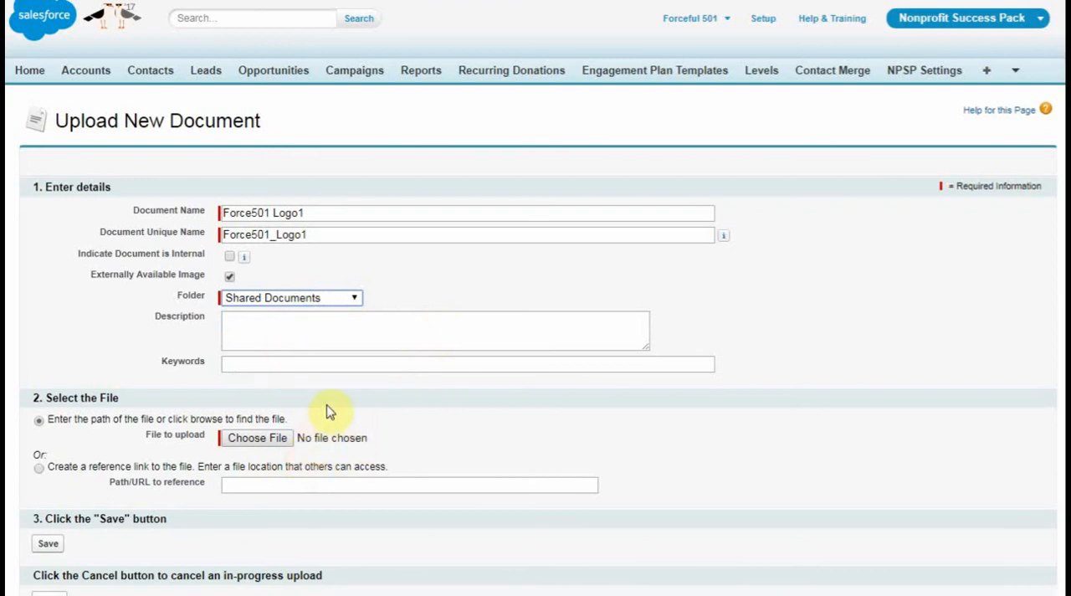
# - Choose the image logo-final-full 2017-05.jpg from the Pictures library as the document's file to upload
pyautogui.click(276, 438)
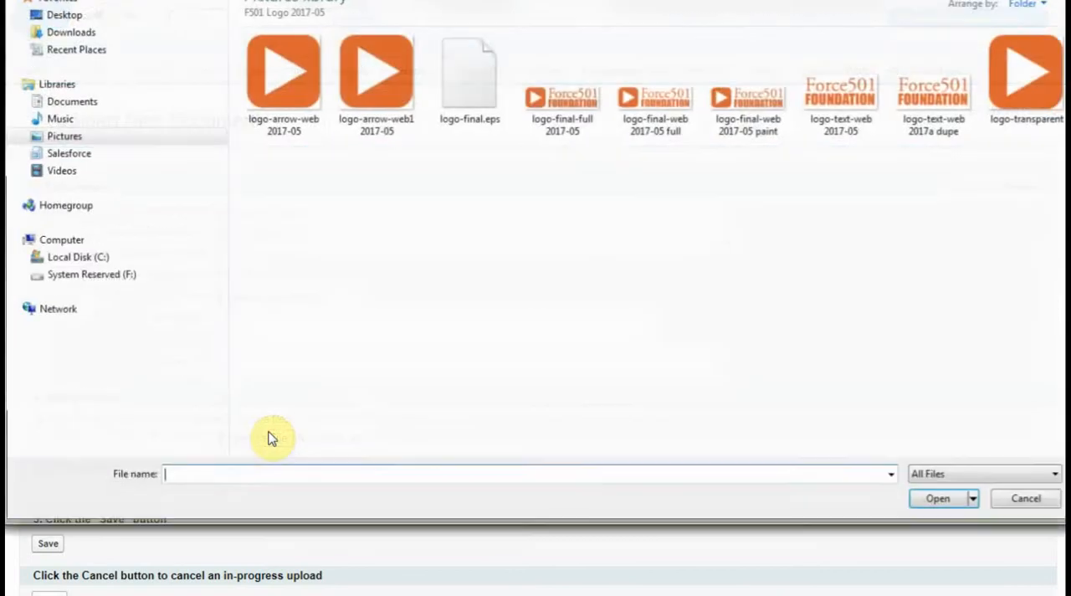
pyautogui.click(567, 92)
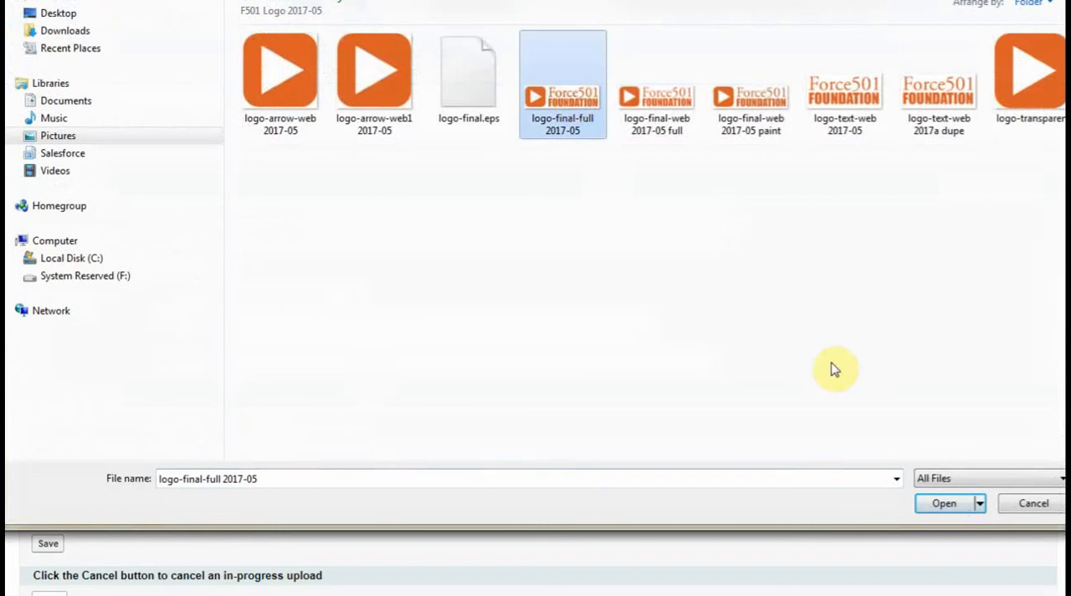
pyautogui.click(929, 504)
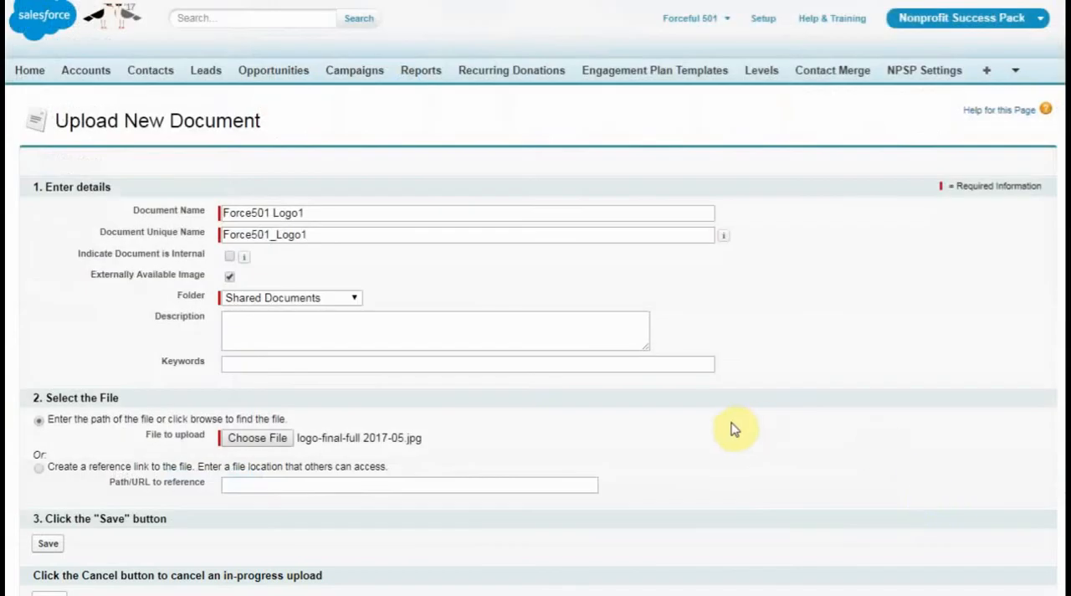
pyautogui.scroll(-2, 737, 428)
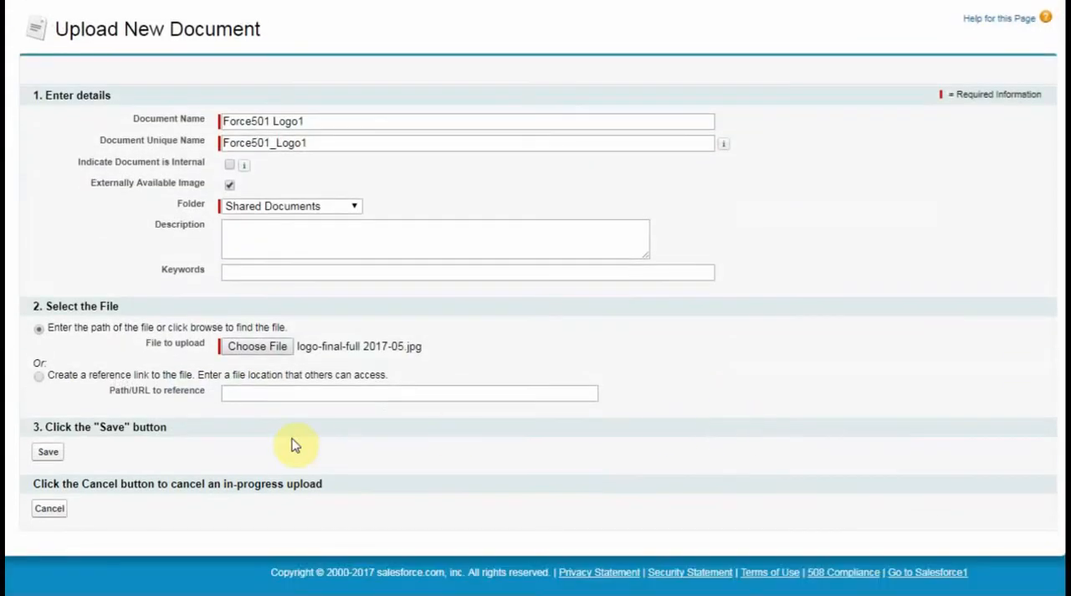
# - Save the Force501 Logo1 document and switch back to Lightning Experience
pyautogui.click(49, 453)
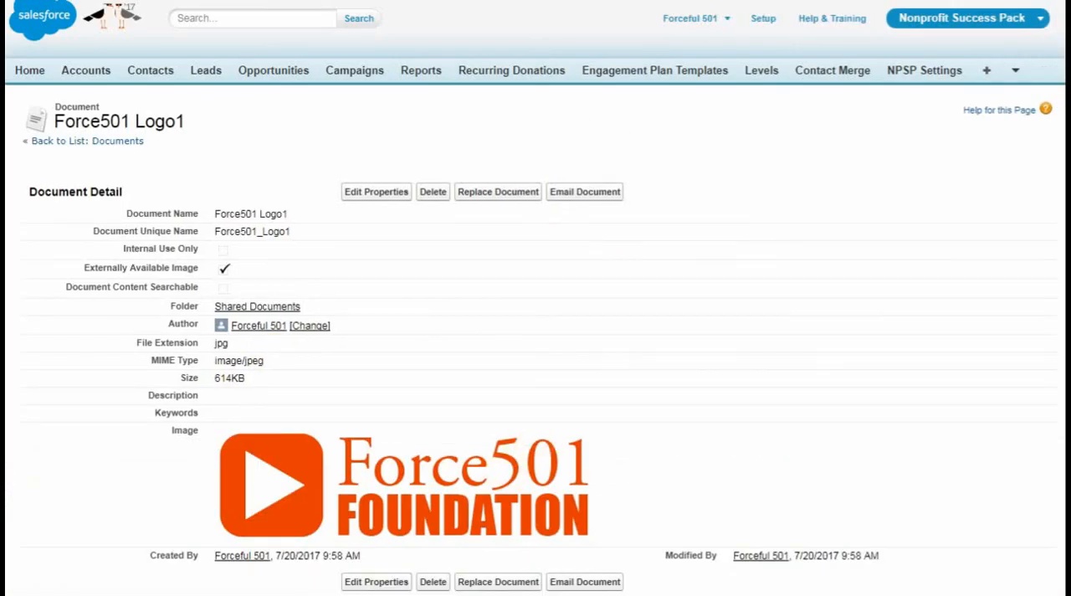
pyautogui.click(688, 18)
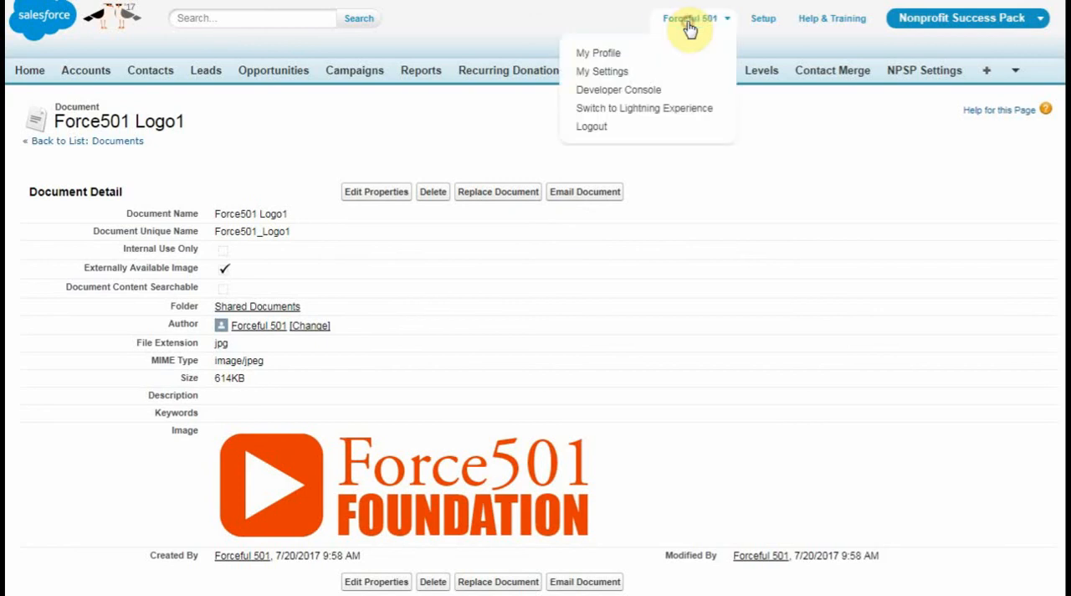
pyautogui.click(678, 117)
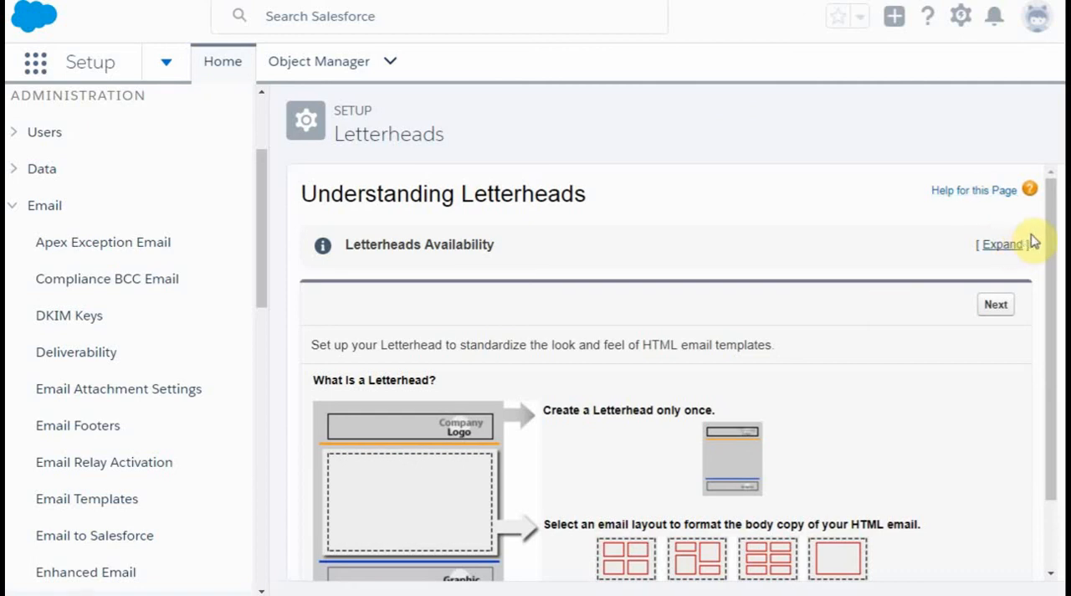
# - Continue past the letterhead introduction to the list of letterheads and open the Force501 Letterhead's layout for editing
pyautogui.moveTo(1045, 232); pyautogui.dragTo(1045, 330)
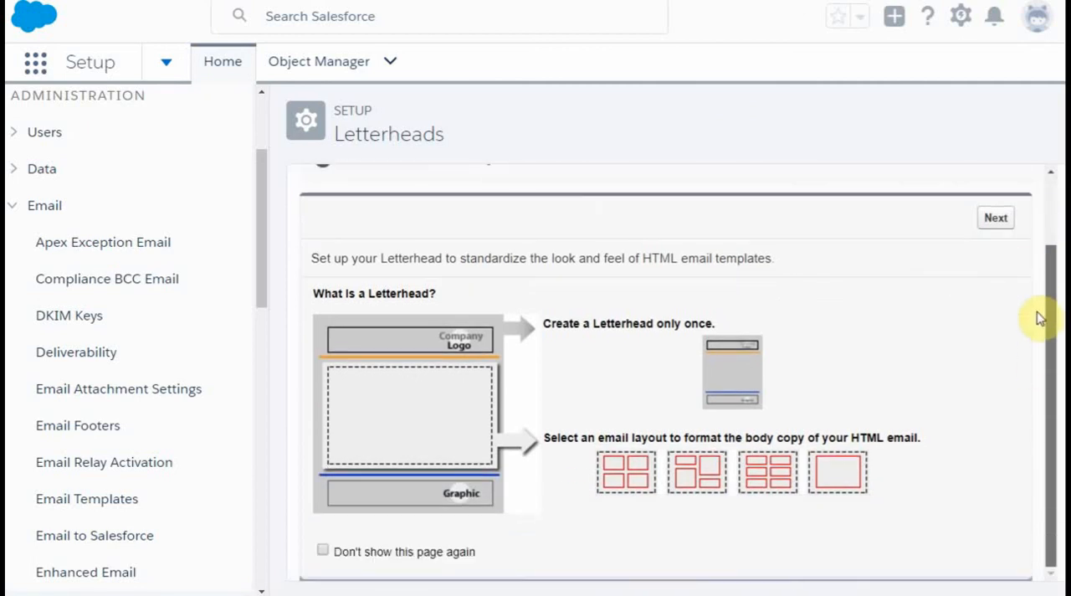
pyautogui.scroll(2, 1040, 318)
pyautogui.click(996, 306)
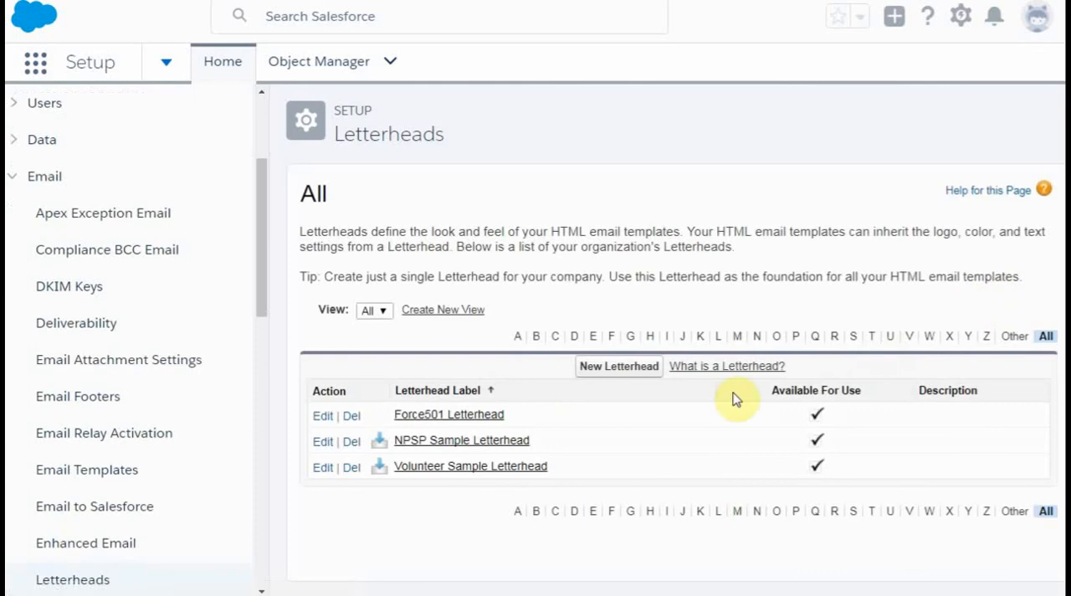
pyautogui.click(423, 416)
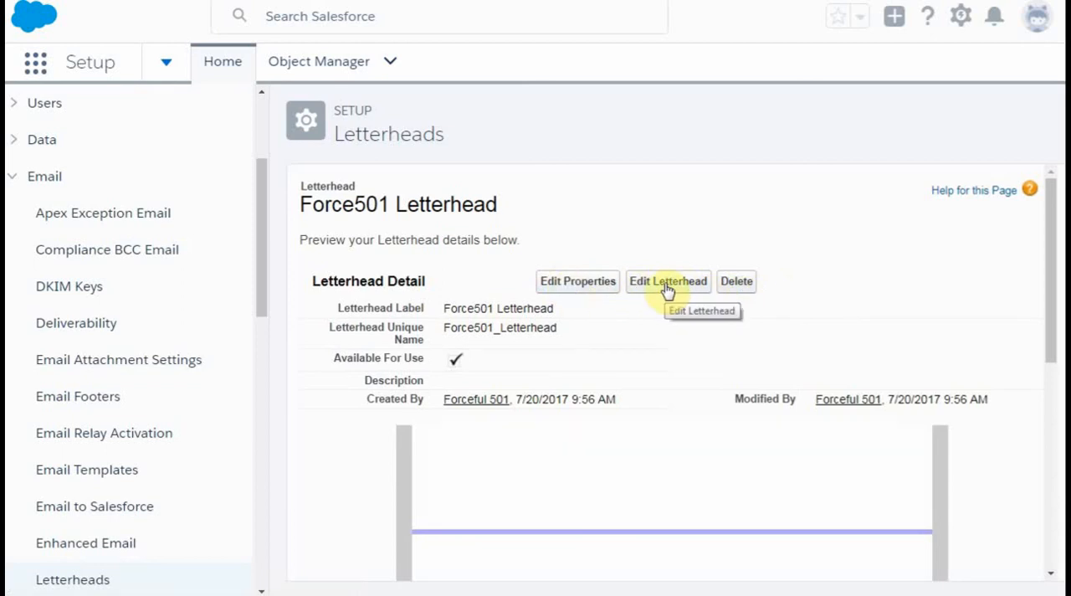
pyautogui.click(667, 282)
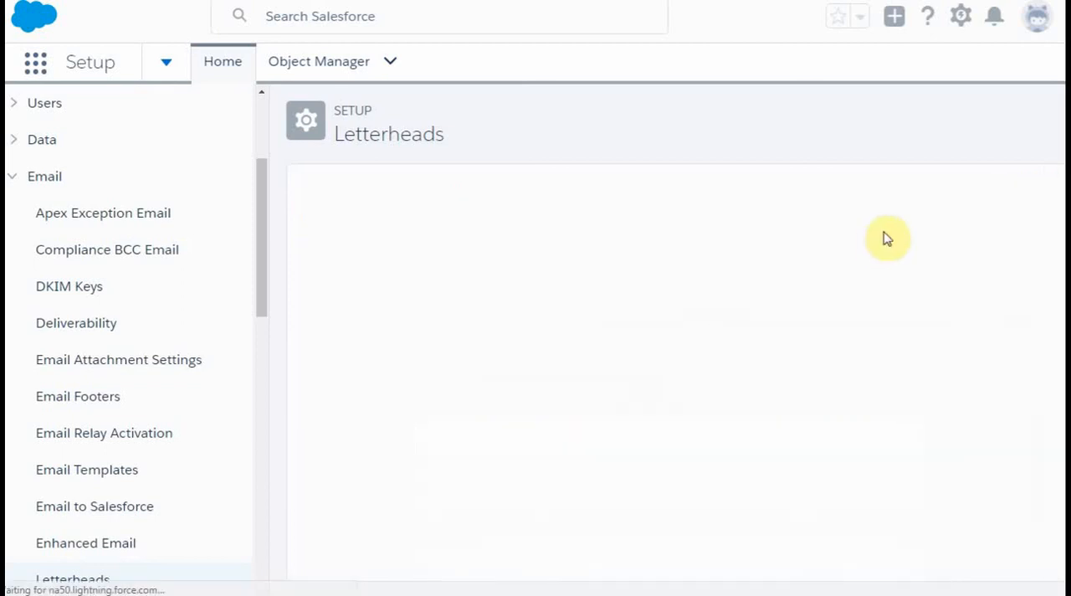
# - Place the uploaded Force501 logo from Shared Documents in the letterhead's footer and save the letterhead
pyautogui.scroll(-6, 881, 259)
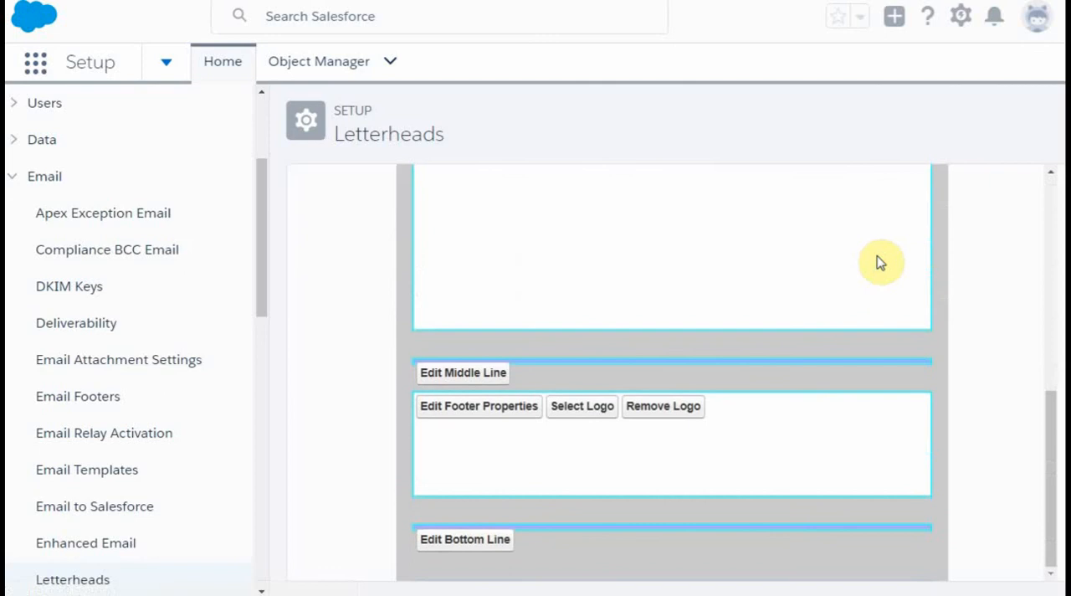
pyautogui.click(572, 408)
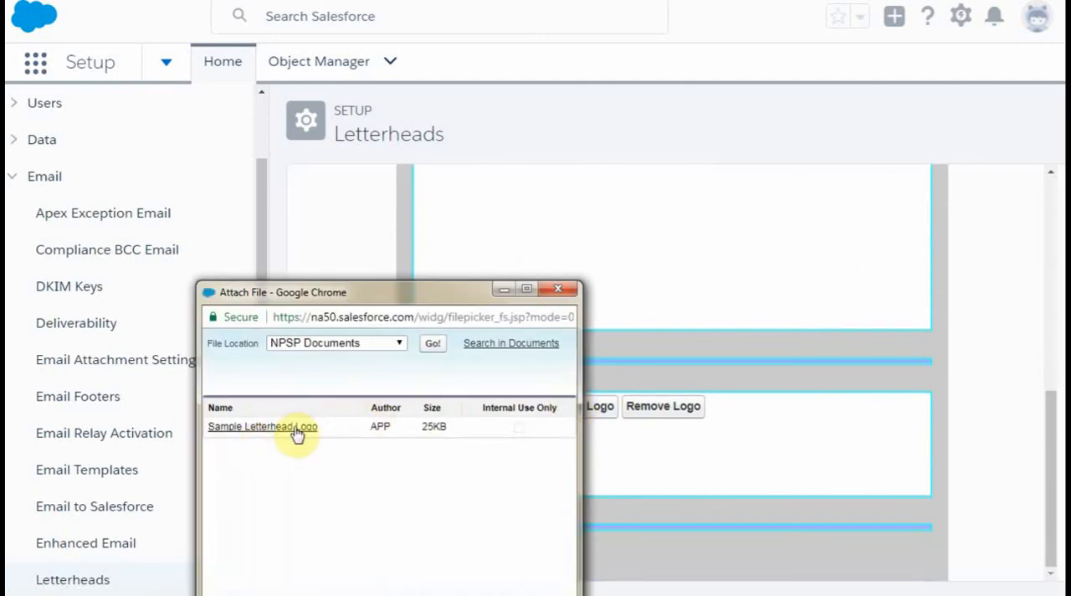
pyautogui.click(394, 349)
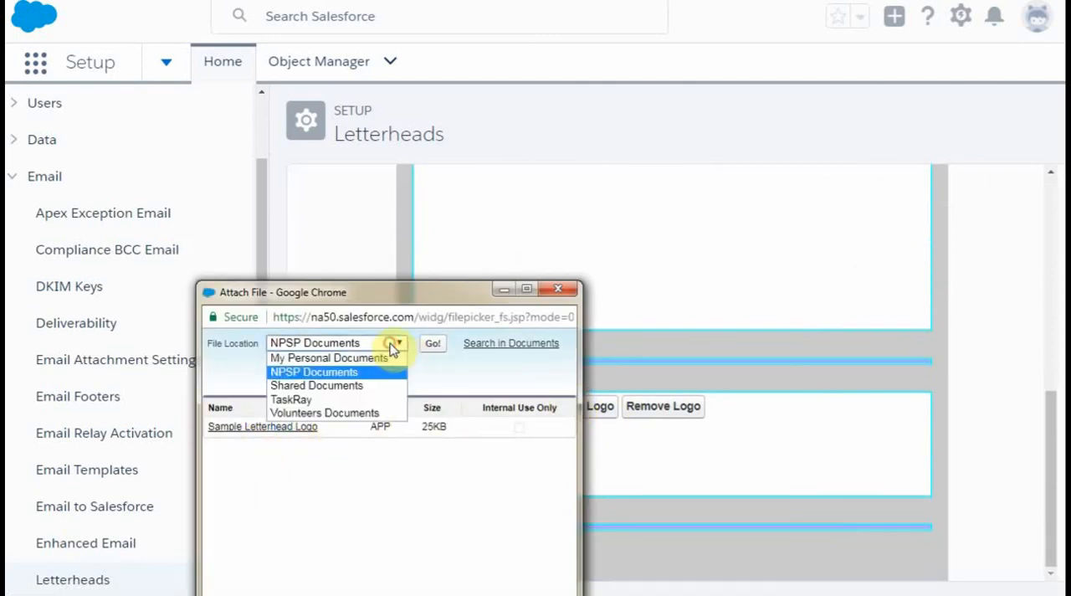
pyautogui.click(344, 383)
pyautogui.click(242, 427)
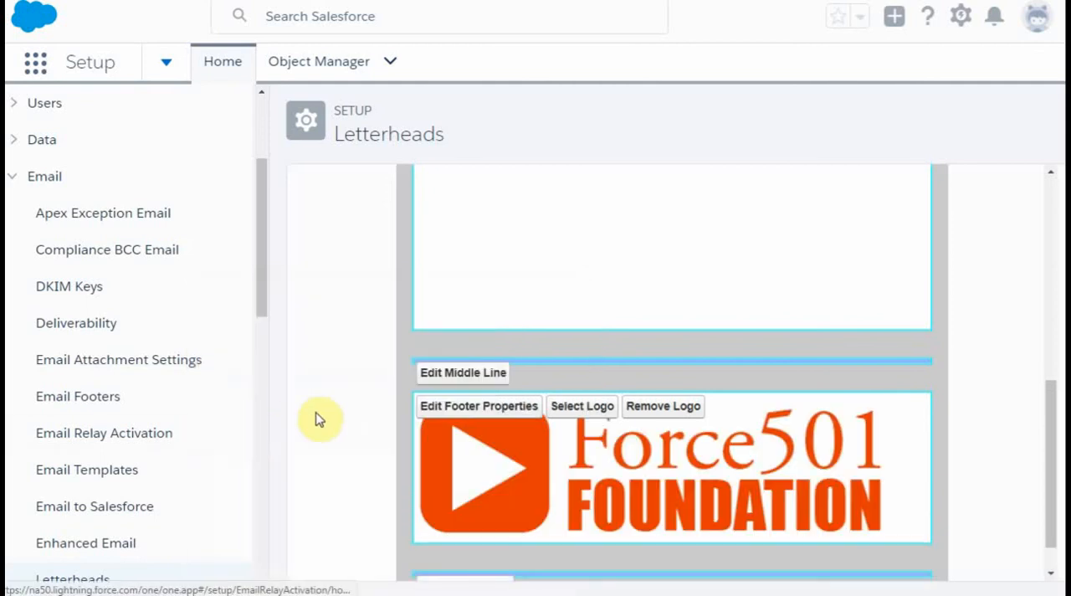
pyautogui.moveTo(1046, 459); pyautogui.dragTo(1014, 240)
pyautogui.scroll(3, 1015, 241)
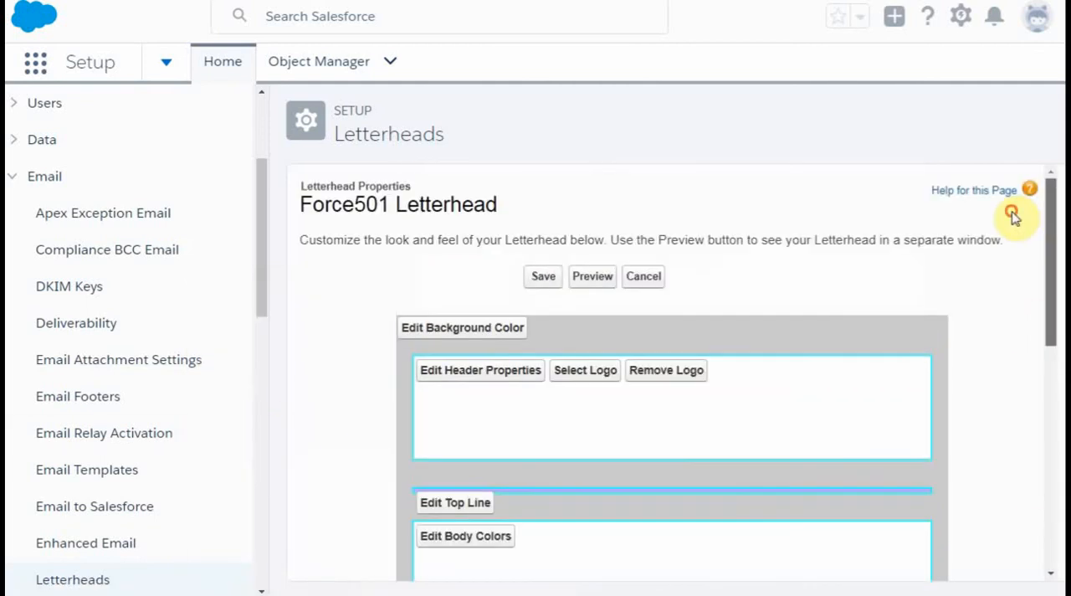
pyautogui.click(543, 277)
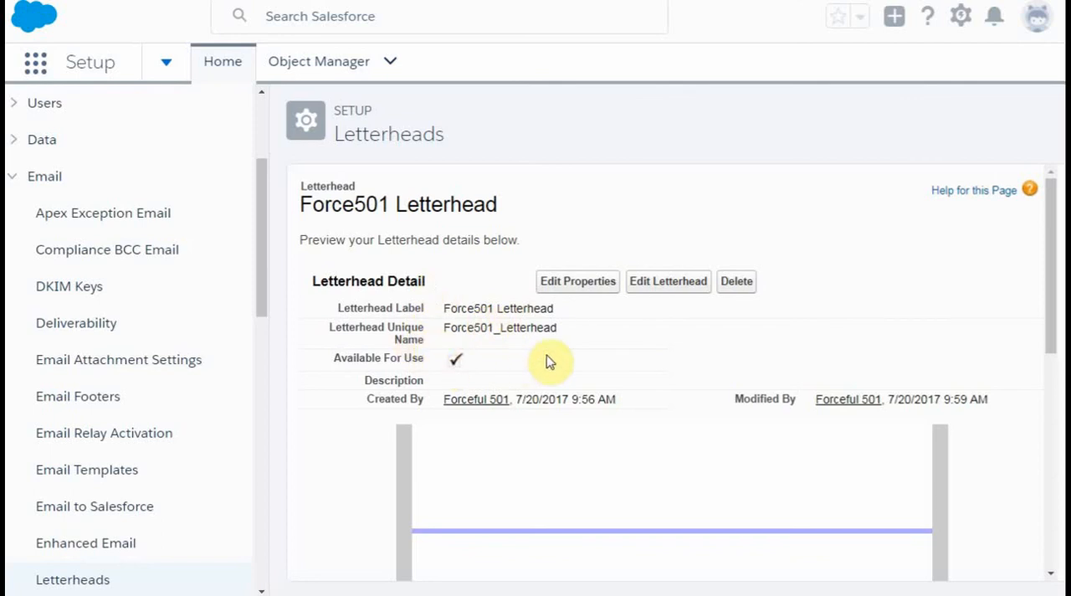
# - Return to the list of all letterheads, passing the introduction page, to check that Force501 Letterhead is available for use
pyautogui.click(64, 586)
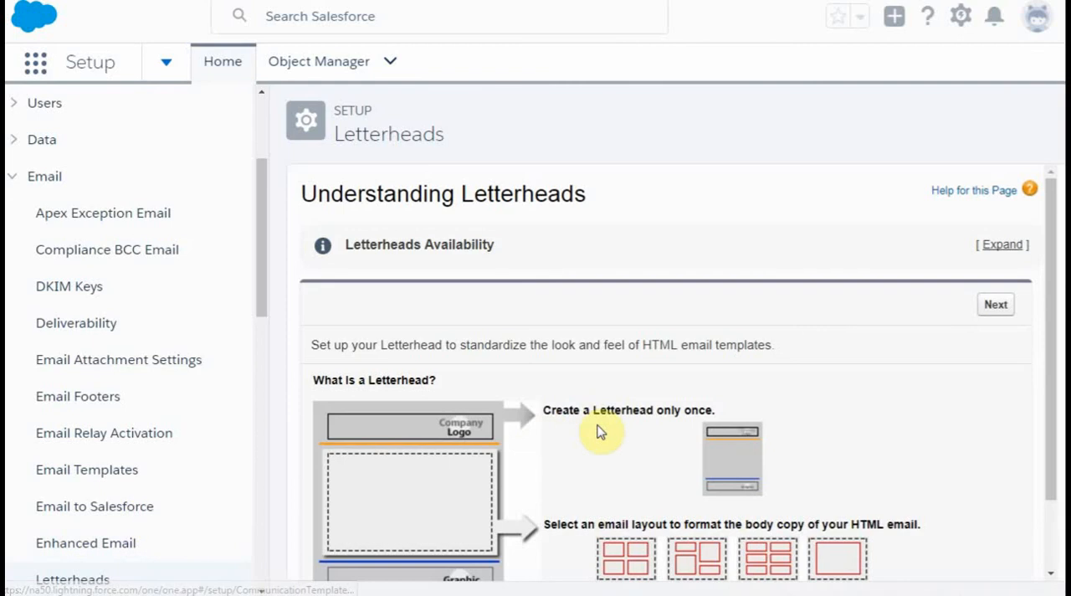
pyautogui.scroll(-2, 599, 431)
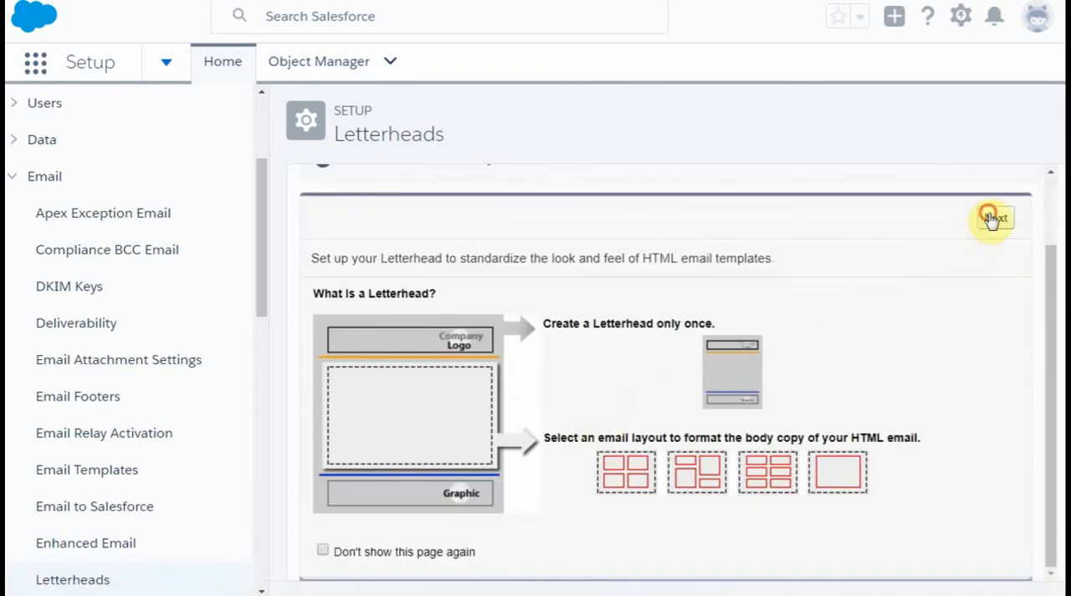
pyautogui.click(993, 218)
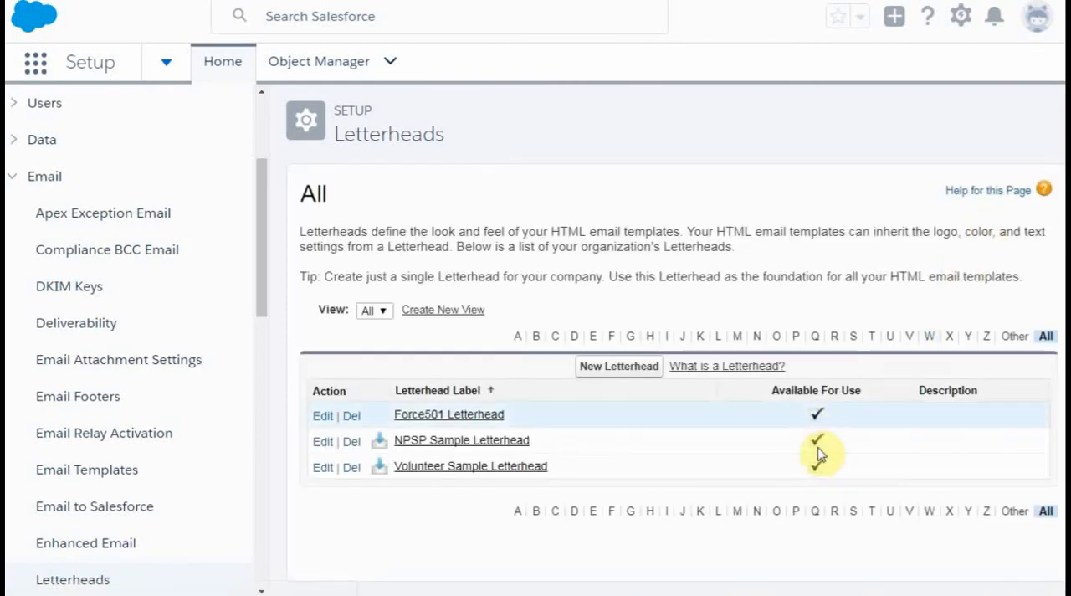